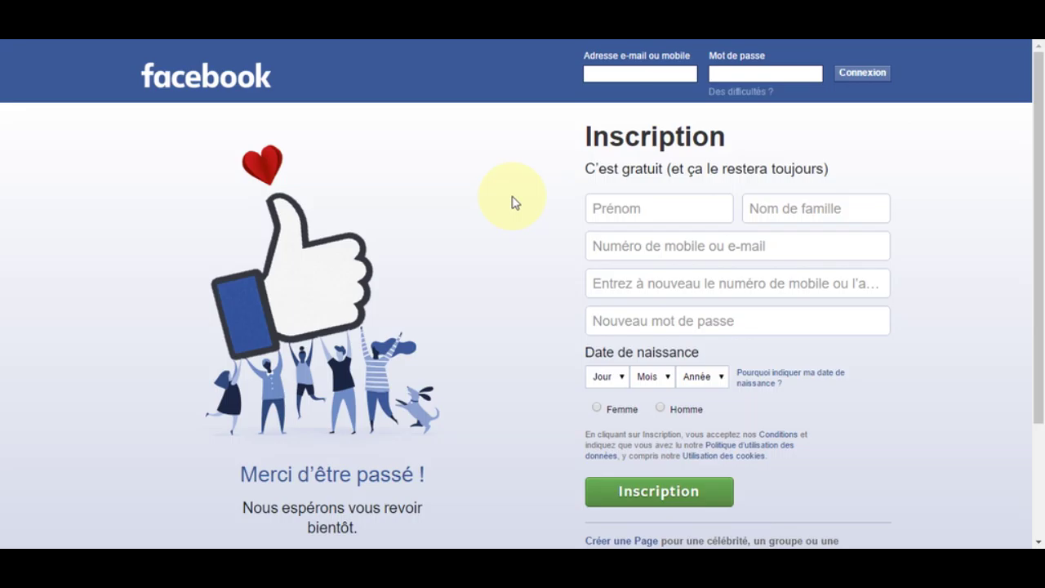
# Step: Log in to the account with the e-mail address and the account password
pyautogui.click(616, 75)
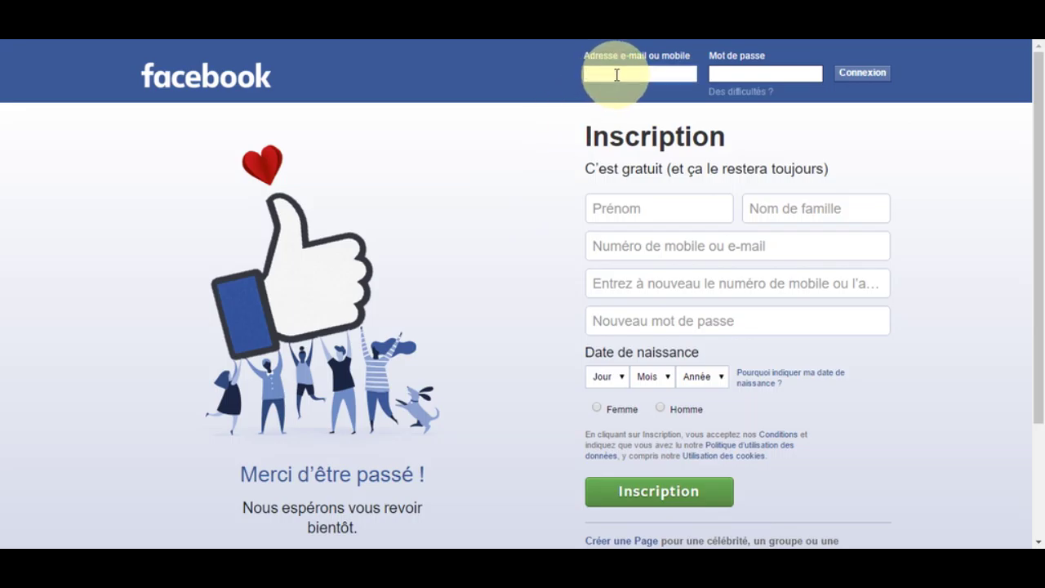
pyautogui.write('md')
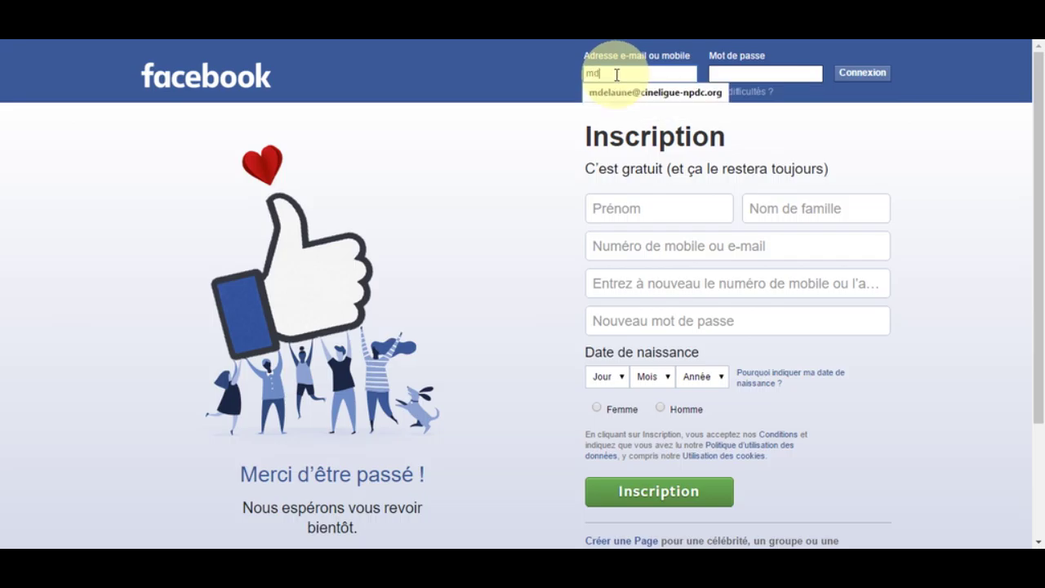
pyautogui.click(624, 93)
pyautogui.click(764, 74)
pyautogui.write('••••••••••••')
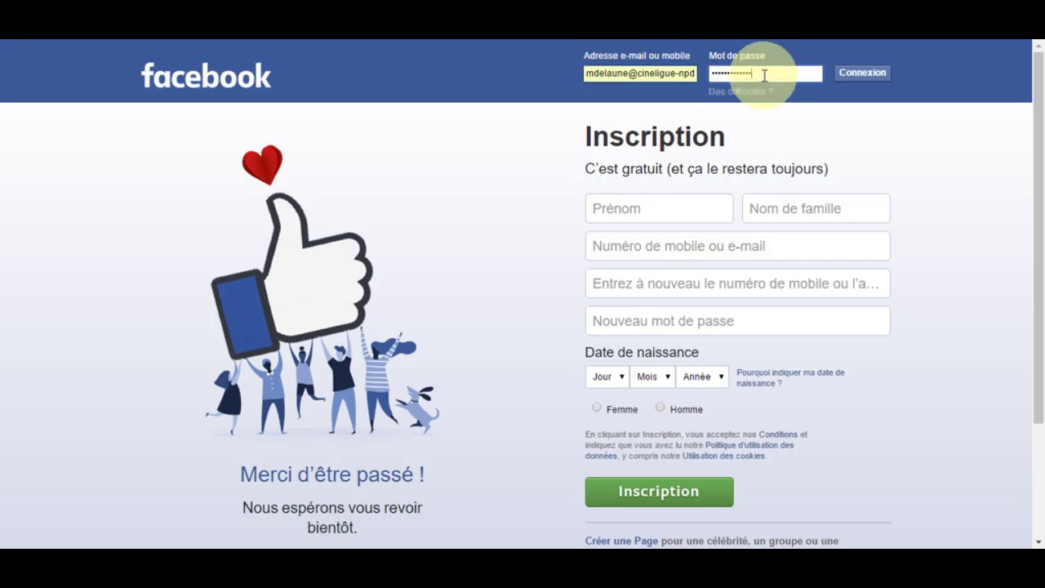
pyautogui.press('Return')
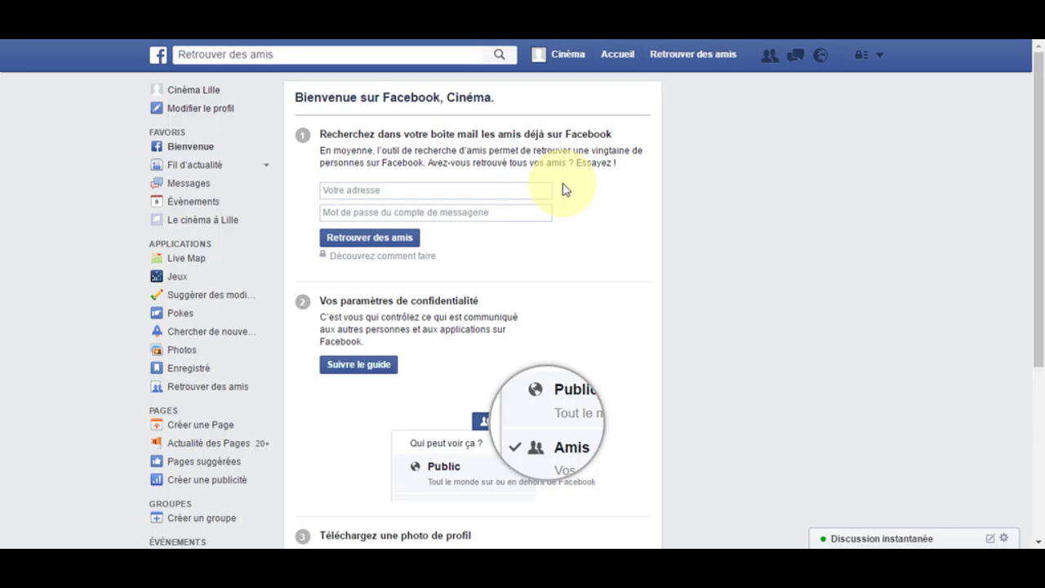
# Step: Start creating a Page of type Divertissement with the category Salle de cinéma
pyautogui.scroll(-2, 564, 190)
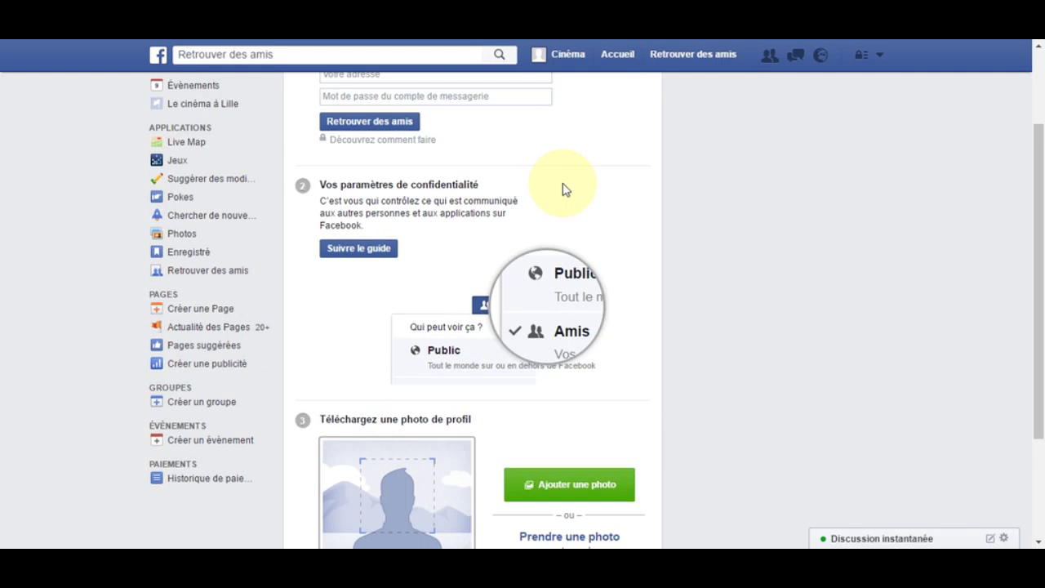
pyautogui.scroll(1, 563, 190)
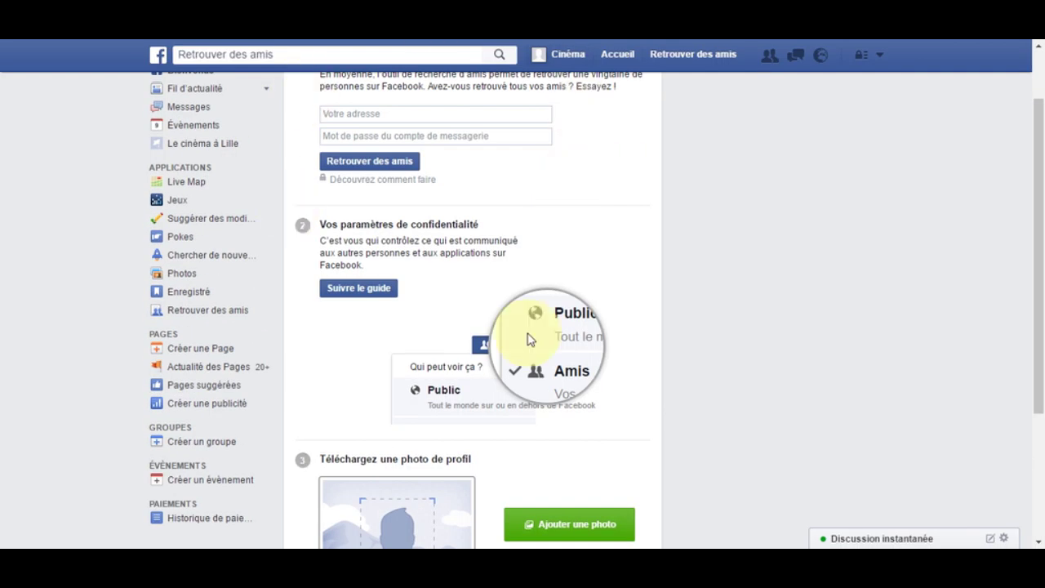
pyautogui.click(174, 352)
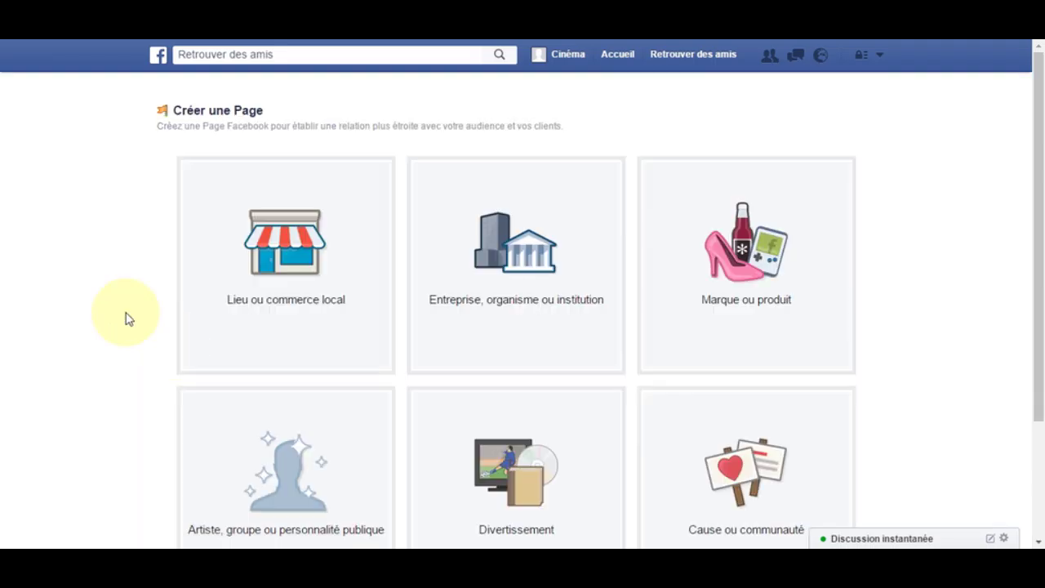
pyautogui.scroll(-1, 125, 318)
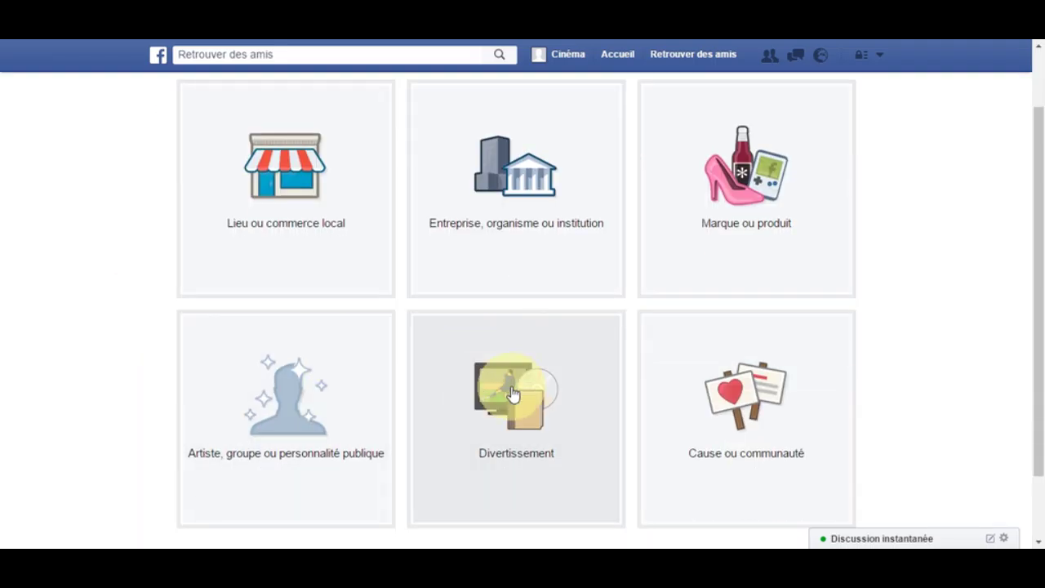
pyautogui.click(512, 394)
pyautogui.click(542, 379)
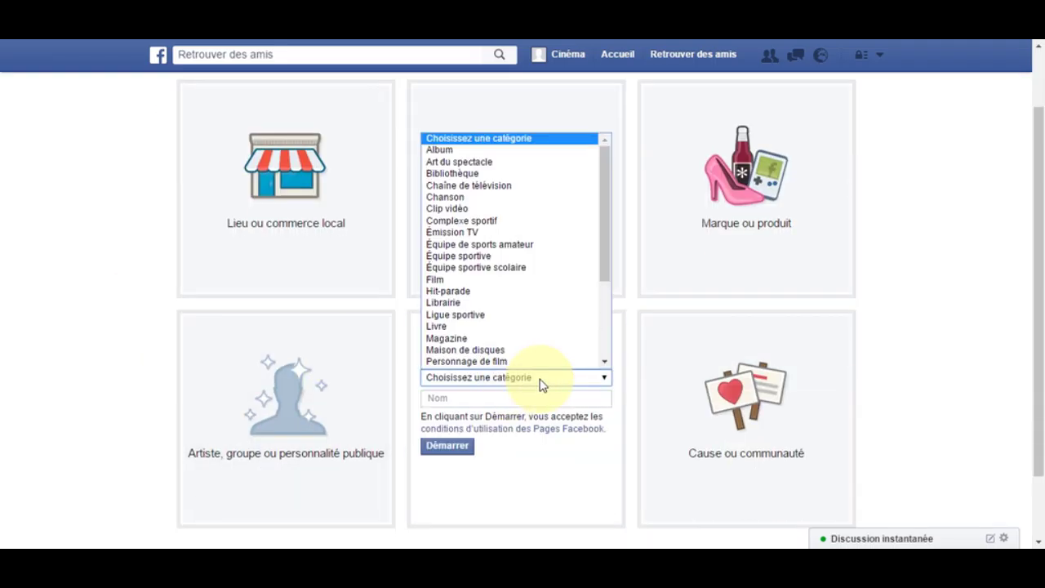
pyautogui.scroll(-4, 541, 338)
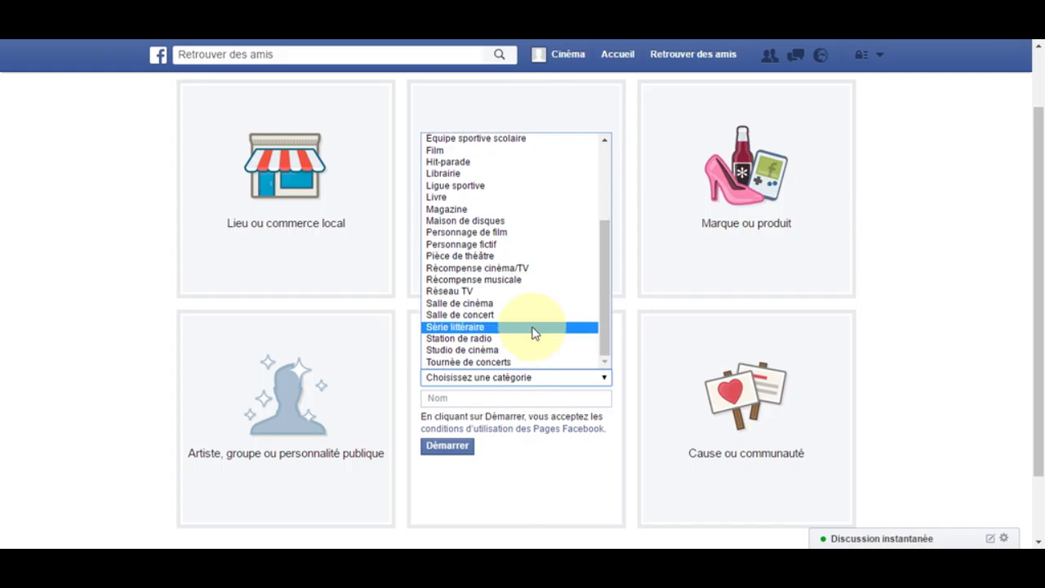
pyautogui.click(486, 307)
# Step: Name the Page "Le cinéma à Wimereux" and start its setup
pyautogui.click(486, 398)
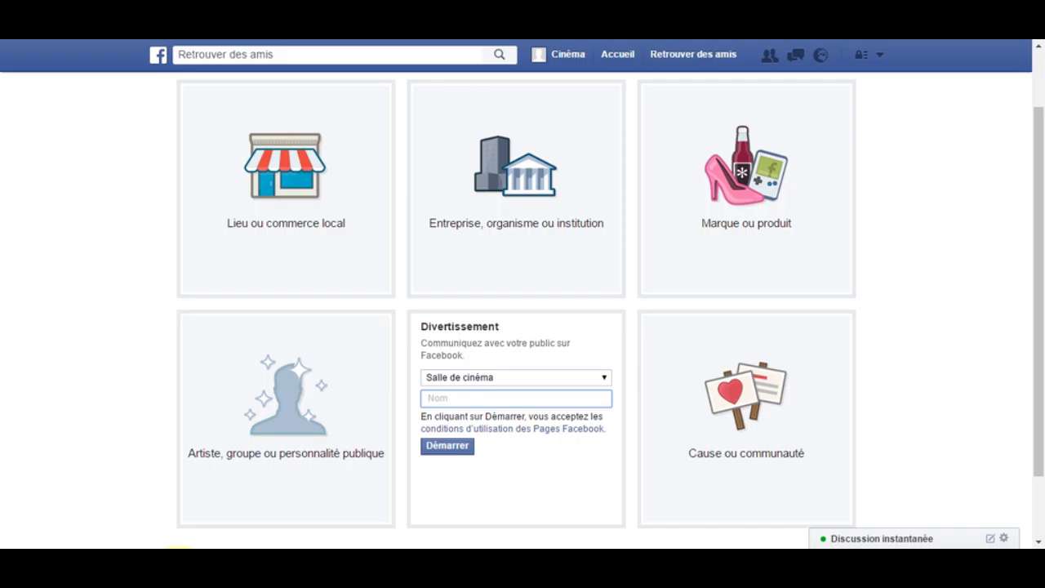
pyautogui.write('Le cinéma à')
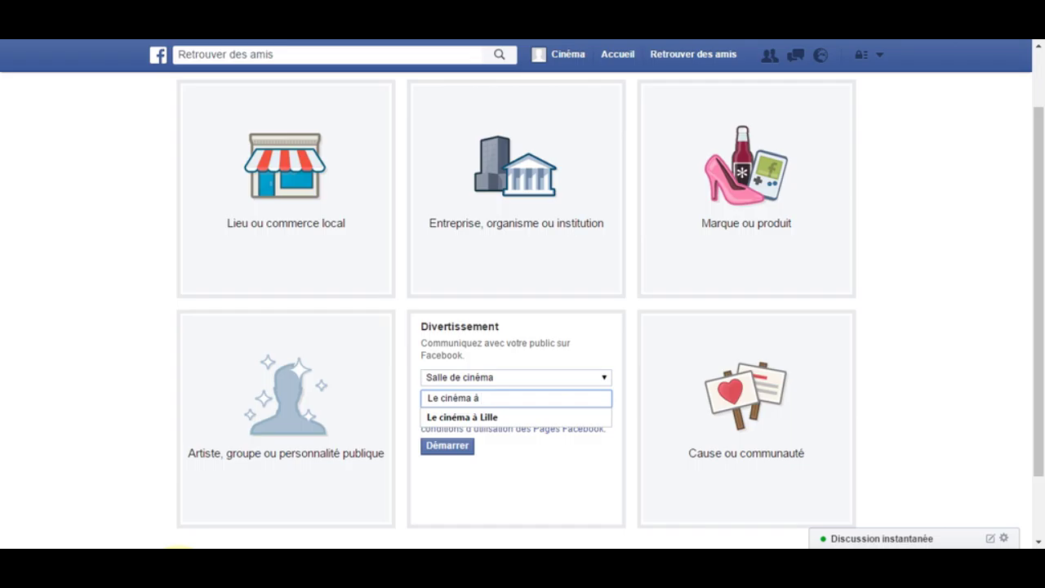
pyautogui.write('Wimereux')
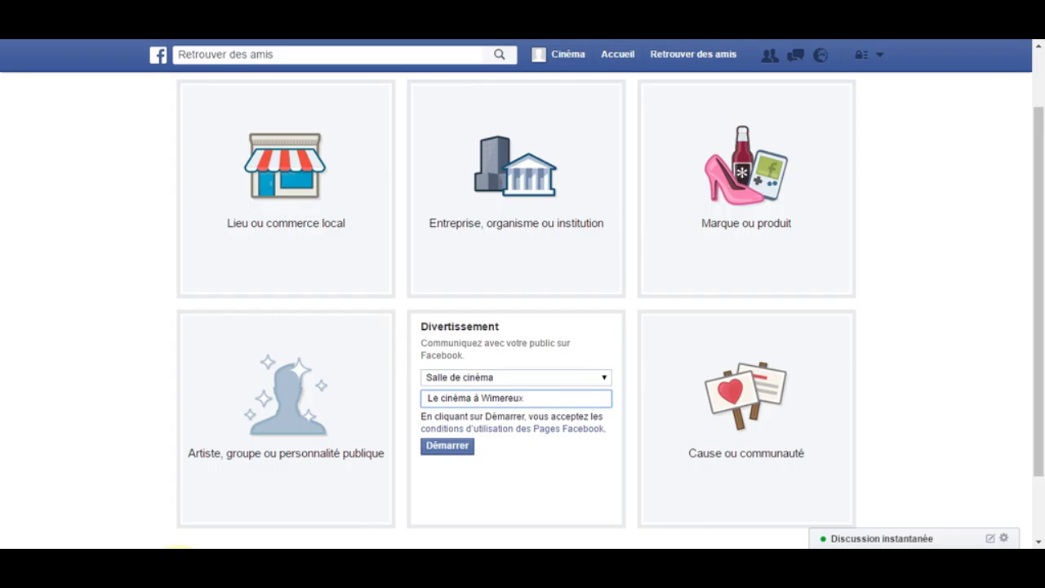
pyautogui.click(450, 453)
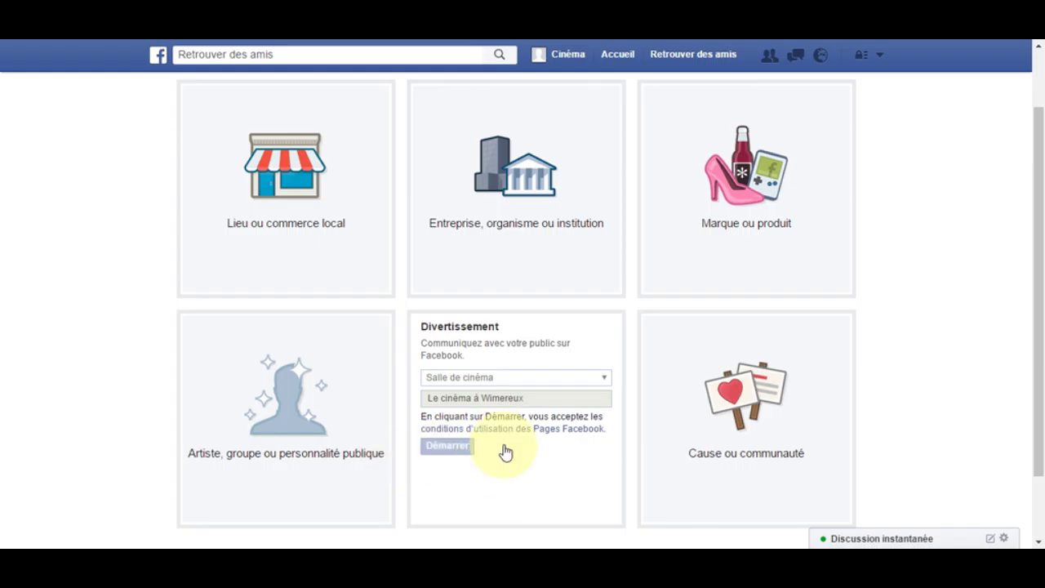
pyautogui.scroll(-1, 504, 450)
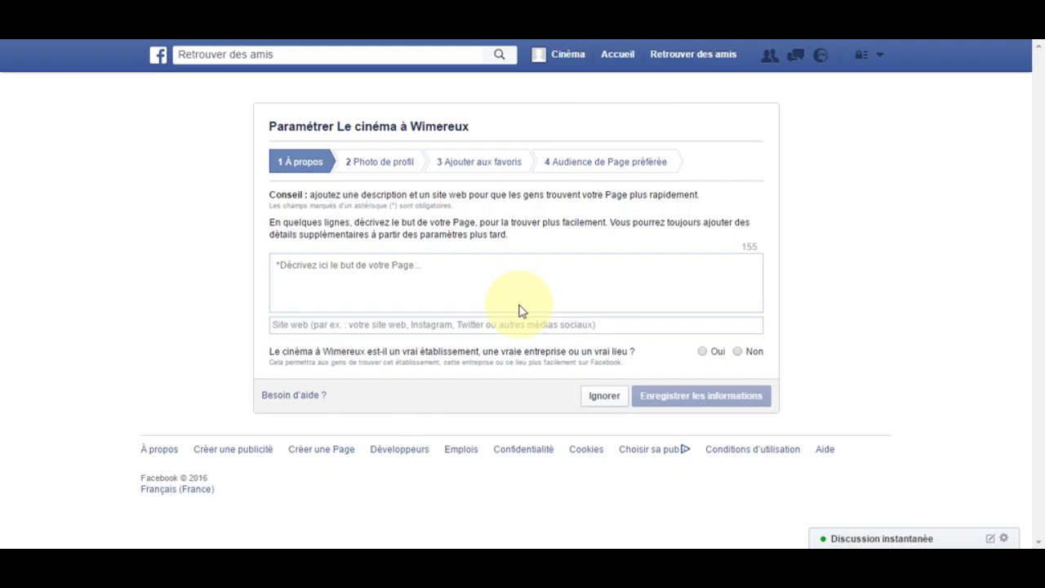
# Step: Describe the Page as "Page dédiée à l'activité cinématographique de la commune de Wimereux. En partenariat avec Cinéligue, des projections tout public et jeune public sont propo"
pyautogui.click(399, 265)
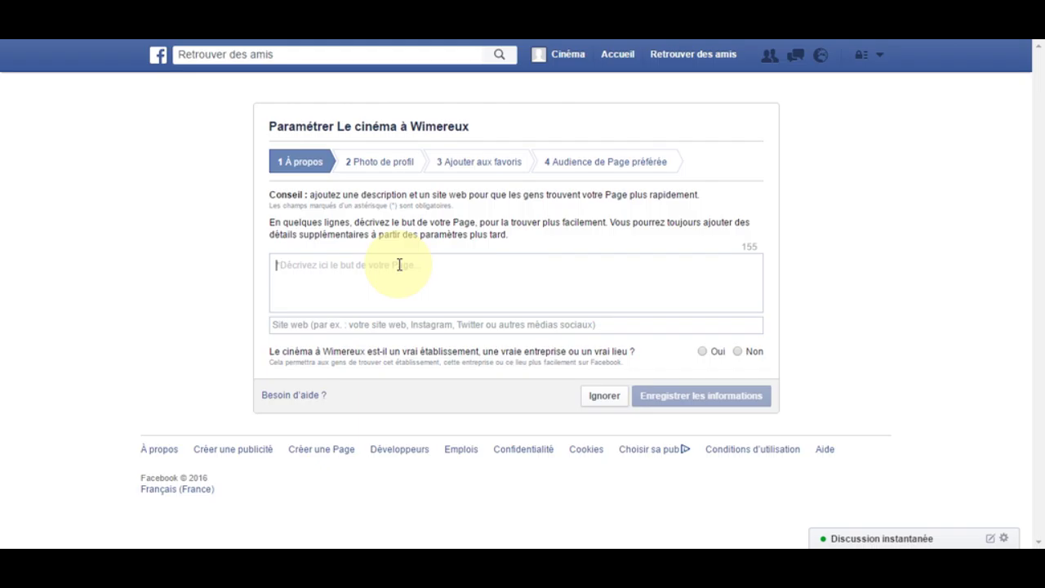
pyautogui.write("Page dédiée à l'activité cinématographique de la commune de wimereux")
pyautogui.press('BackSpace')
pyautogui.press('BackSpace')
pyautogui.press('BackSpace')
pyautogui.press('BackSpace')
pyautogui.press('BackSpace')
pyautogui.press('BackSpace')
pyautogui.press('BackSpace')
pyautogui.press('BackSpace')
pyautogui.write('Wimereux. ')
pyautogui.write('En partenari')
pyautogui.write('at avec Cinéligu')
pyautogui.write('e, des projections')
pyautogui.write(' tout public.')
pyautogui.write('et jeune public sont ')
pyautogui.write('propo')
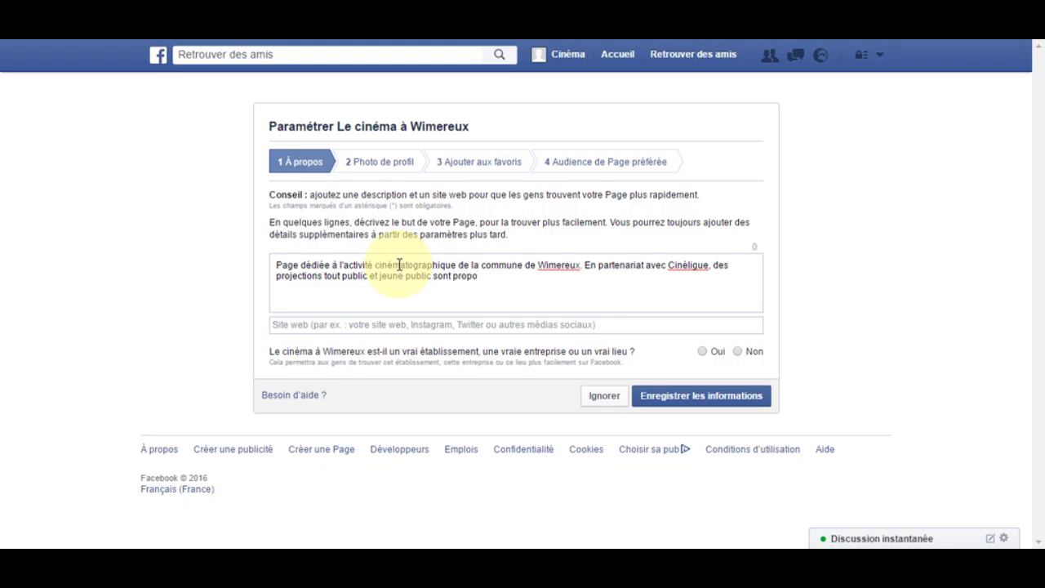
# Step: Shorten the end of the Page description so that it reads "des projections sont proposées."
pyautogui.press('BackSpace')
pyautogui.press('BackSpace')
pyautogui.press('BackSpace')
pyautogui.press('BackSpace')
pyautogui.press('BackSpace')
pyautogui.press('BackSpace')
pyautogui.press('BackSpace')
pyautogui.press('BackSpace')
pyautogui.press('BackSpace')
pyautogui.press('BackSpace')
pyautogui.press('BackSpace')
pyautogui.press('BackSpace')
pyautogui.press('BackSpace')
pyautogui.press('BackSpace')
pyautogui.press('BackSpace')
pyautogui.press('BackSpace')
pyautogui.press('BackSpace')
pyautogui.press('BackSpace')
pyautogui.press('BackSpace')
pyautogui.press('BackSpace')
pyautogui.press('BackSpace')
pyautogui.press('BackSpace')
pyautogui.press('BackSpace')
pyautogui.press('BackSpace')
pyautogui.press('BackSpace')
pyautogui.press('BackSpace')
pyautogui.press('BackSpace')
pyautogui.press('BackSpace')
pyautogui.press('BackSpace')
pyautogui.press('BackSpace')
pyautogui.press('BackSpace')
pyautogui.press('BackSpace')
pyautogui.press('BackSpace')
pyautogui.press('BackSpace')
pyautogui.press('BackSpace')
pyautogui.press('BackSpace')
pyautogui.press('BackSpace')
pyautogui.press('BackSpace')
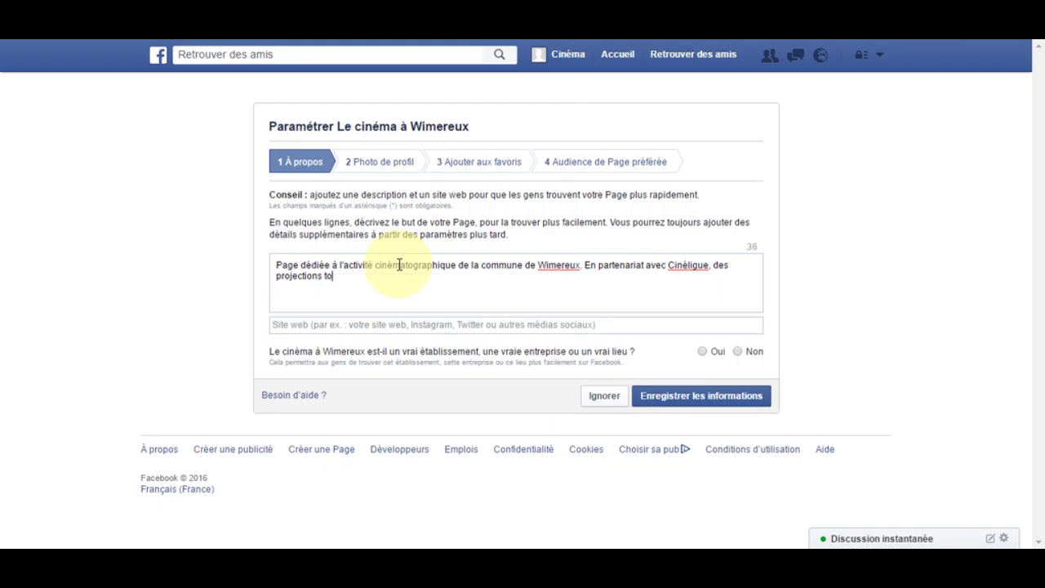
pyautogui.write('sont proposées.')
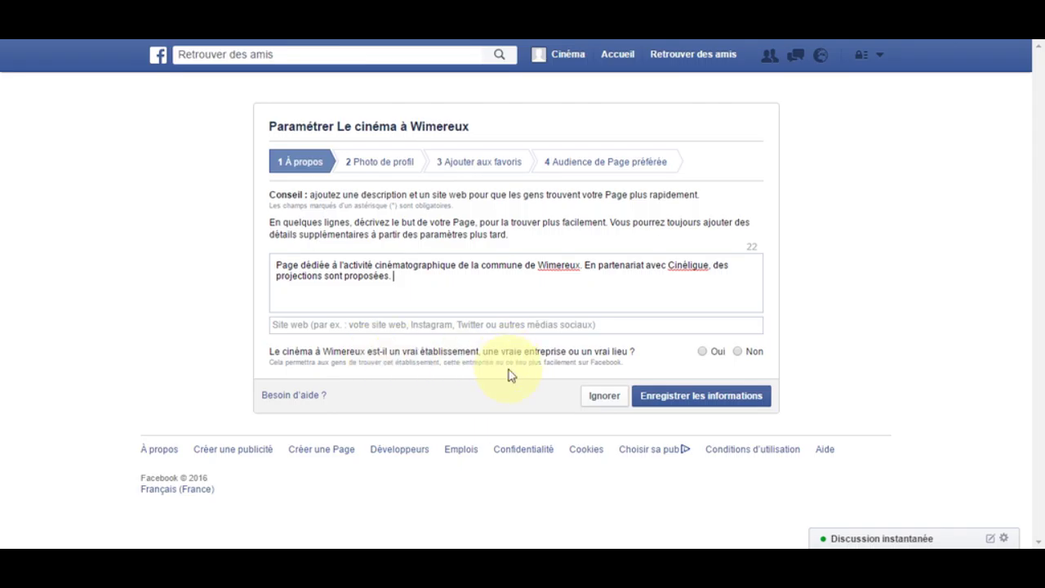
# Step: Declare the Page a real establishment and its official representative, leave the website blank, and save the information
pyautogui.click(704, 353)
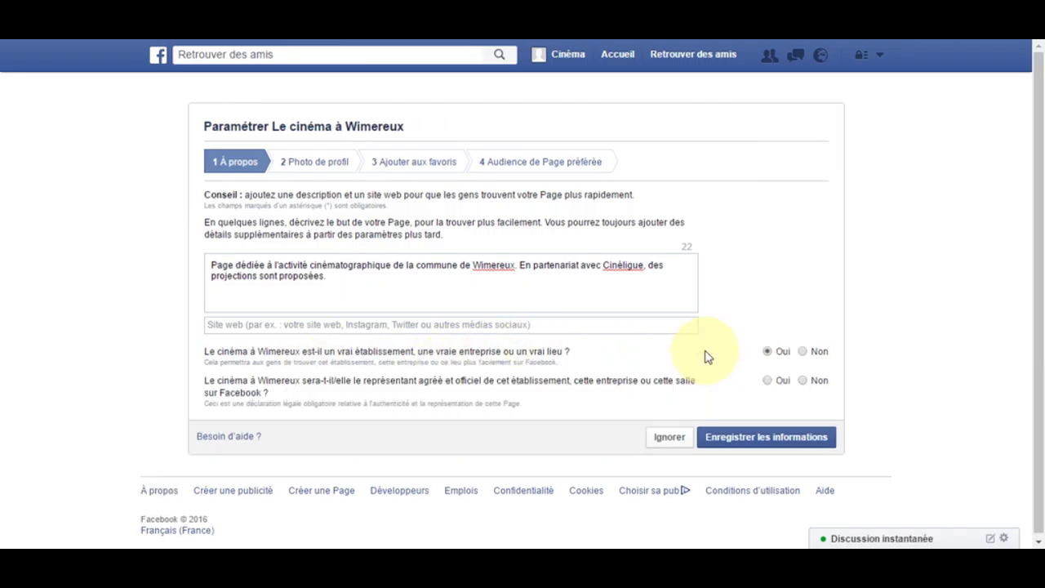
pyautogui.click(384, 327)
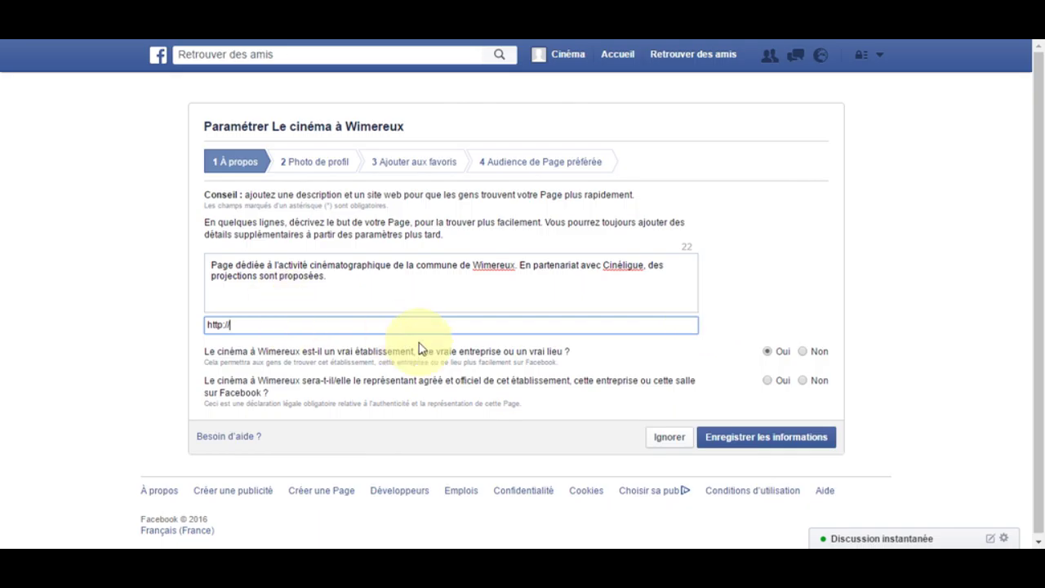
pyautogui.click(770, 352)
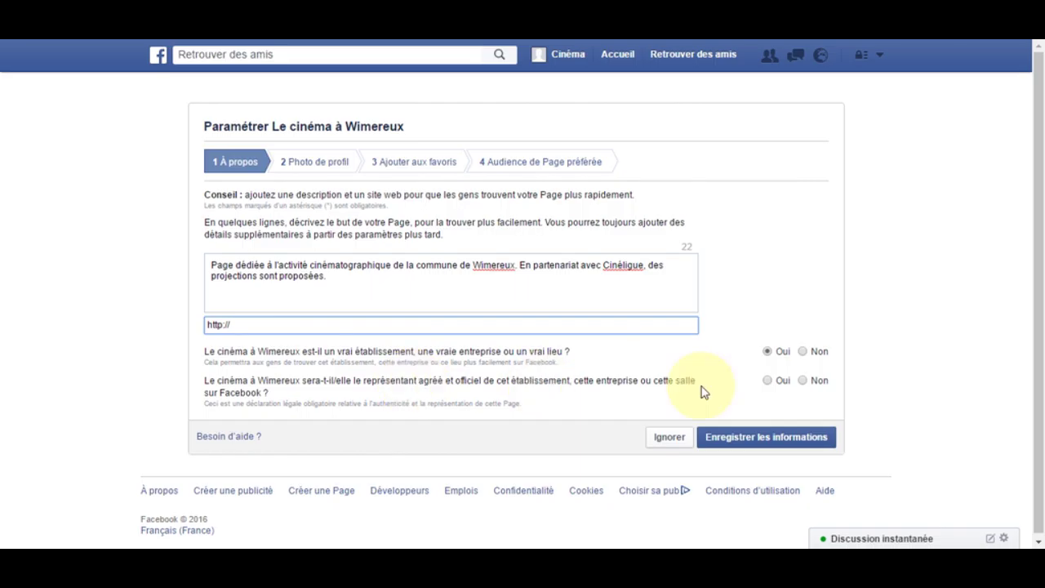
pyautogui.click(767, 380)
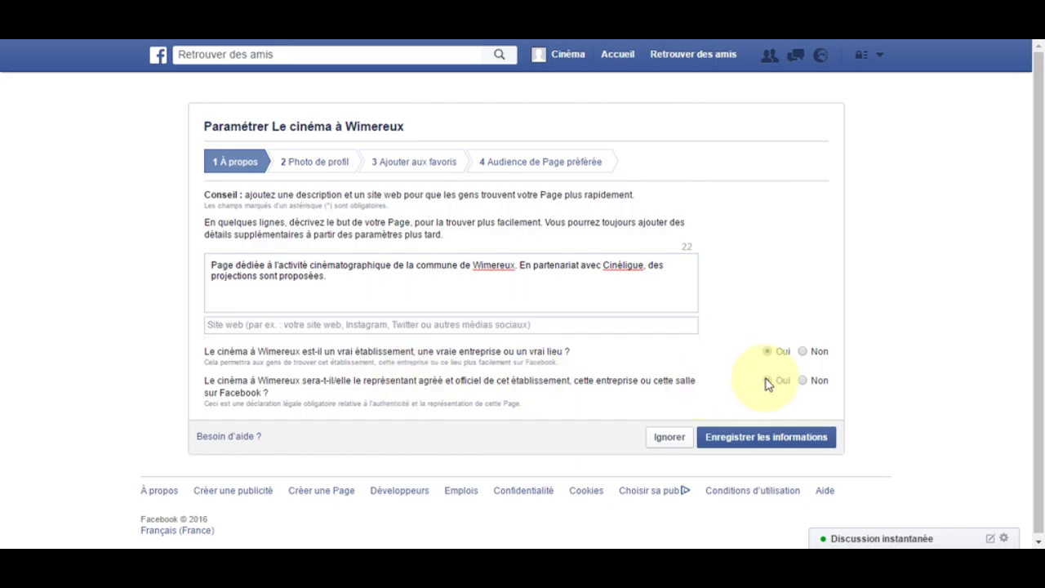
pyautogui.click(729, 445)
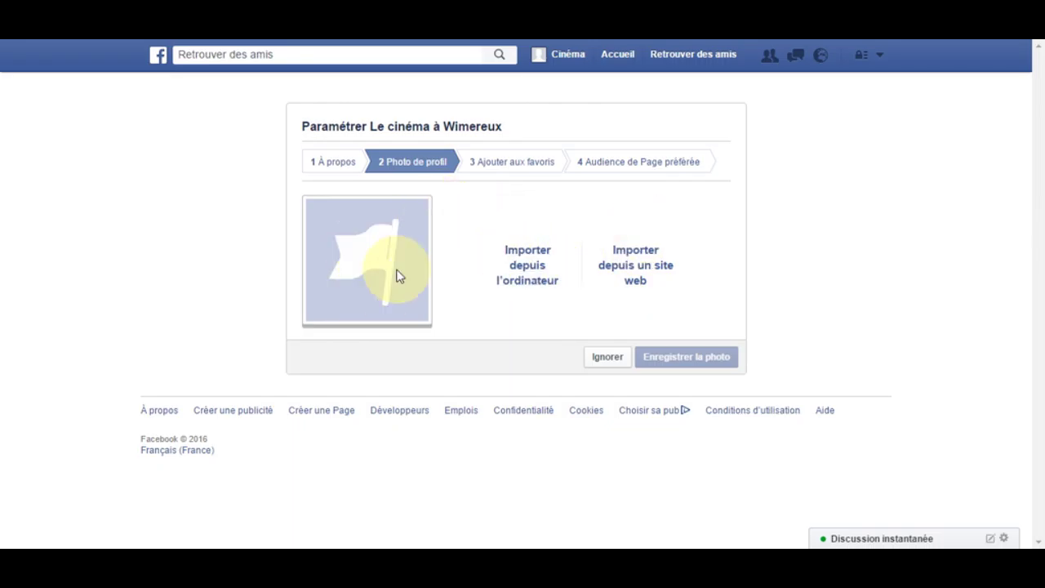
# Step: Skip the profile photo and the addition of the Page to the favourites
pyautogui.click(601, 360)
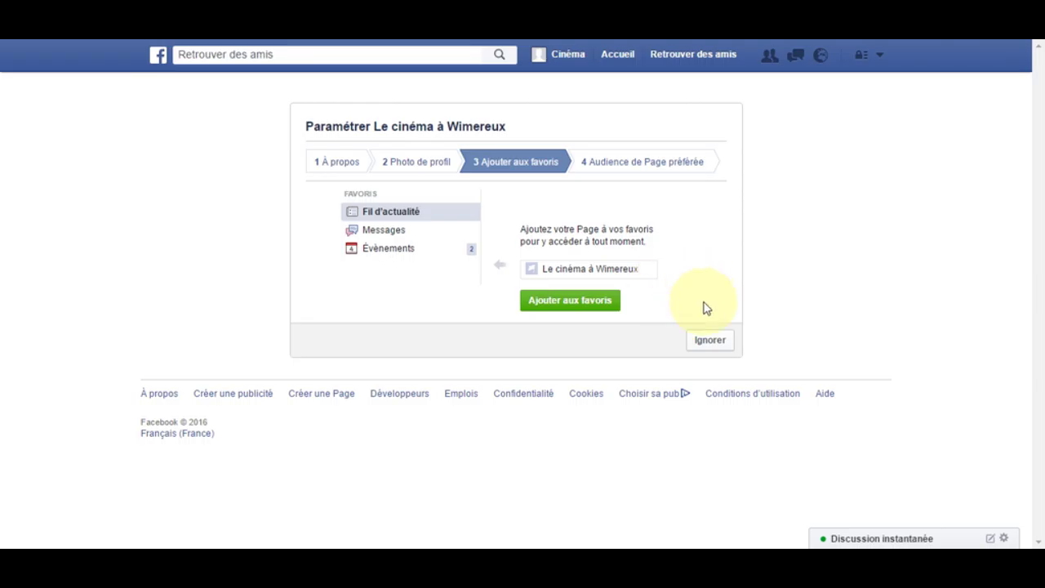
pyautogui.click(701, 341)
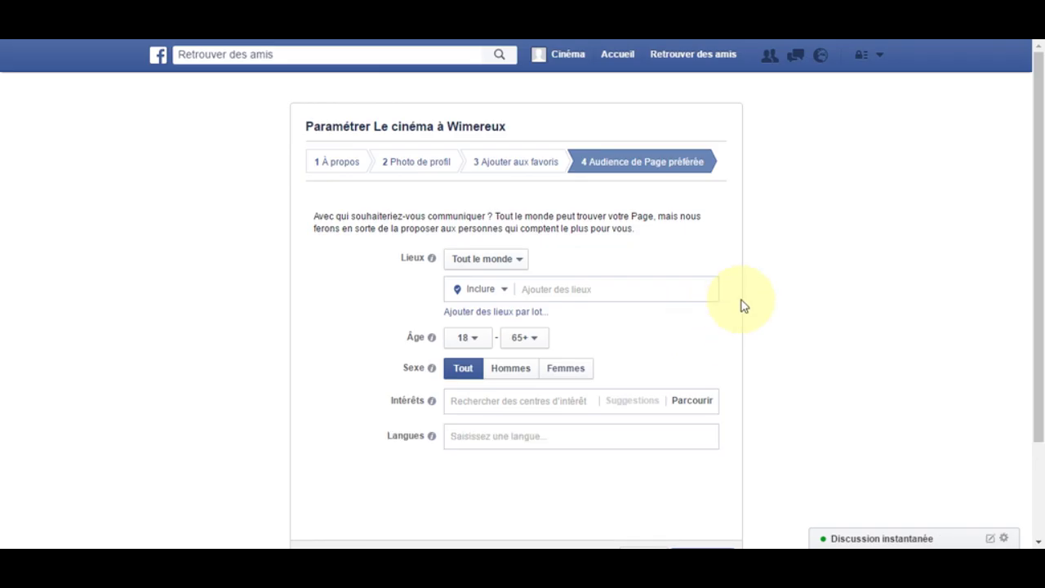
# Step: Save the preferred Page audience with its default settings for Tout le monde, and close the guided tour
pyautogui.scroll(-1, 777, 280)
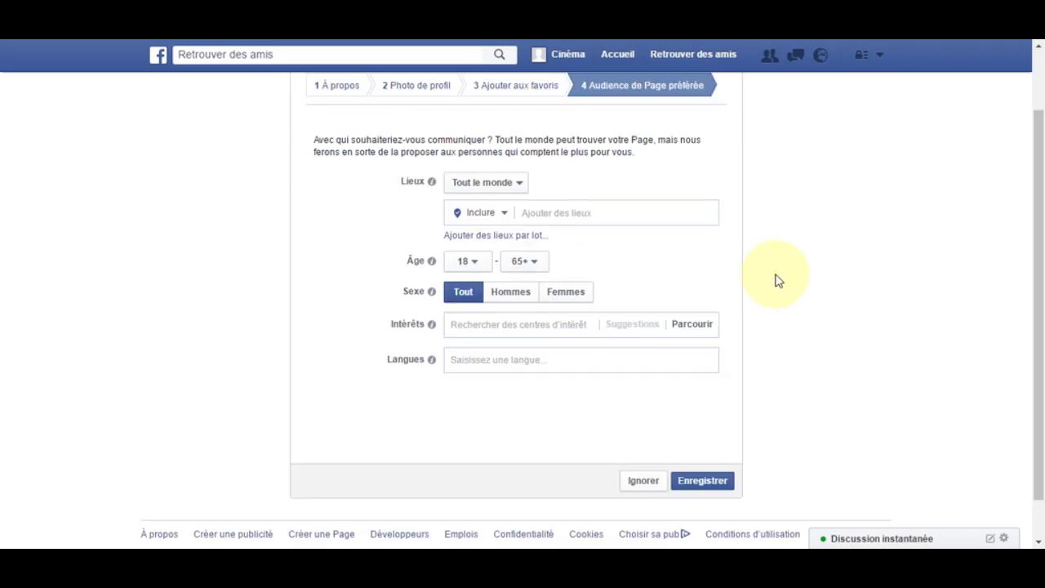
pyautogui.click(518, 186)
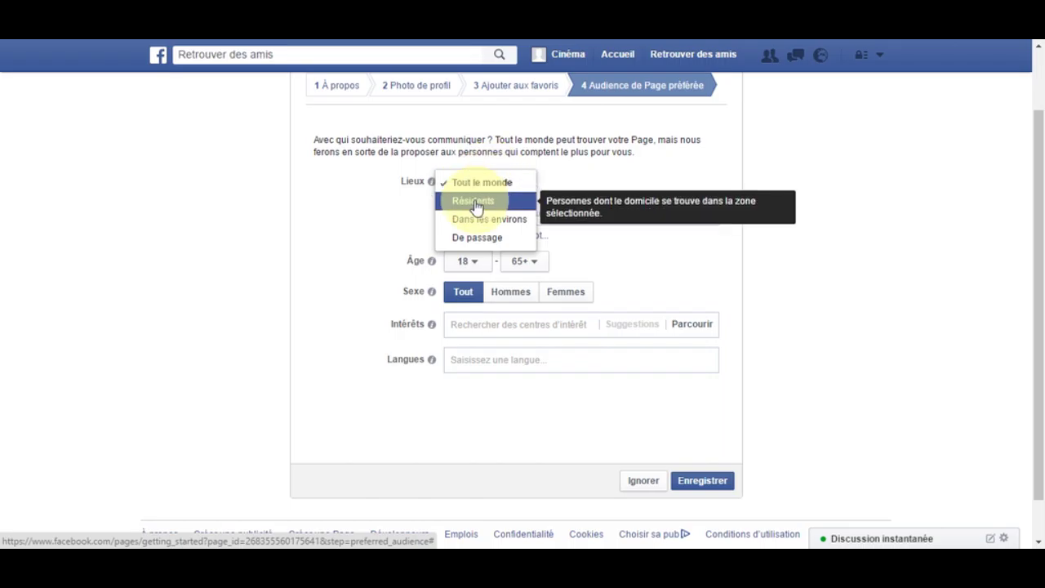
pyautogui.click(347, 198)
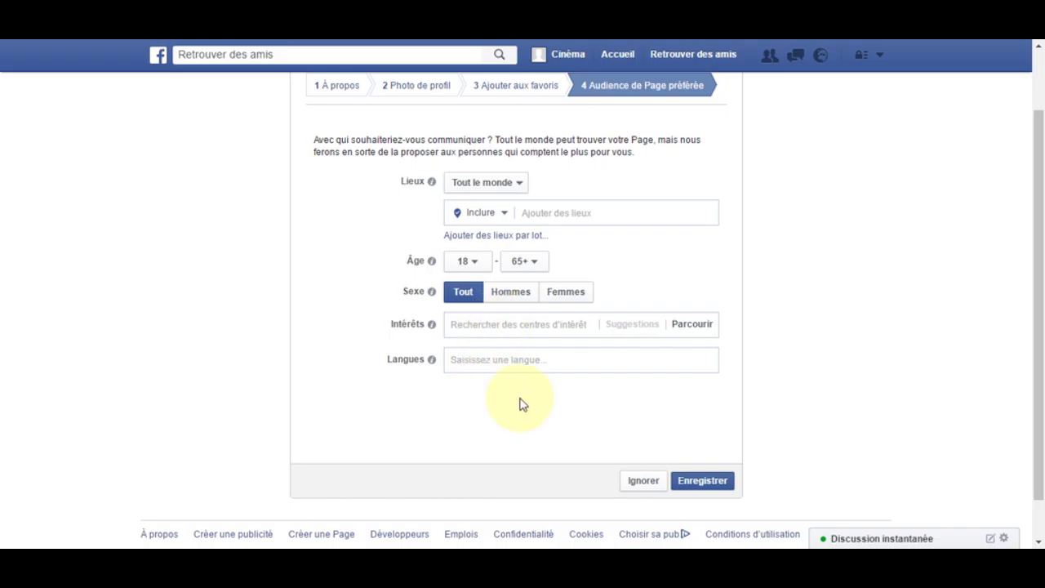
pyautogui.click(704, 481)
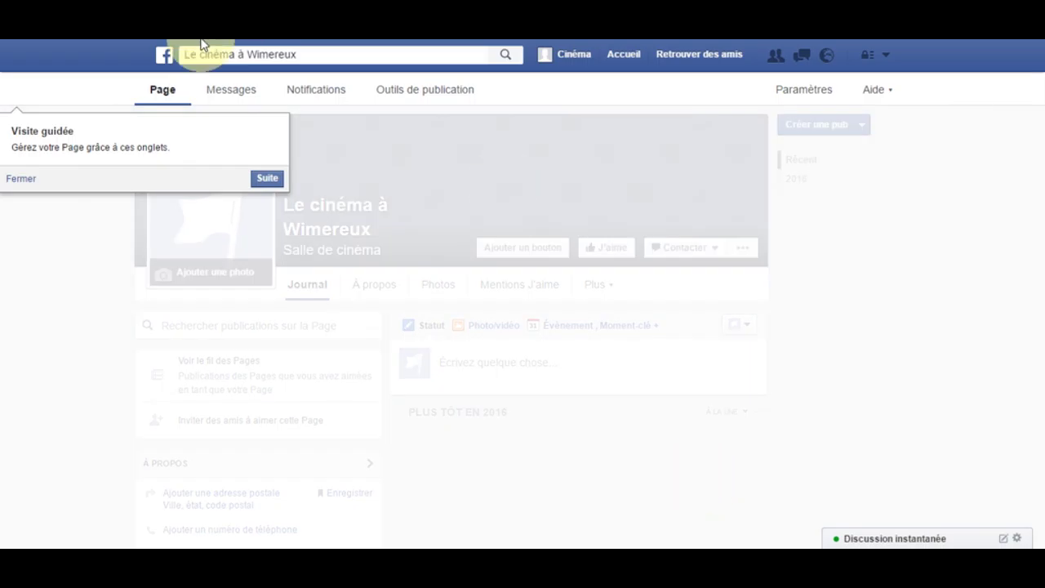
pyautogui.click(33, 183)
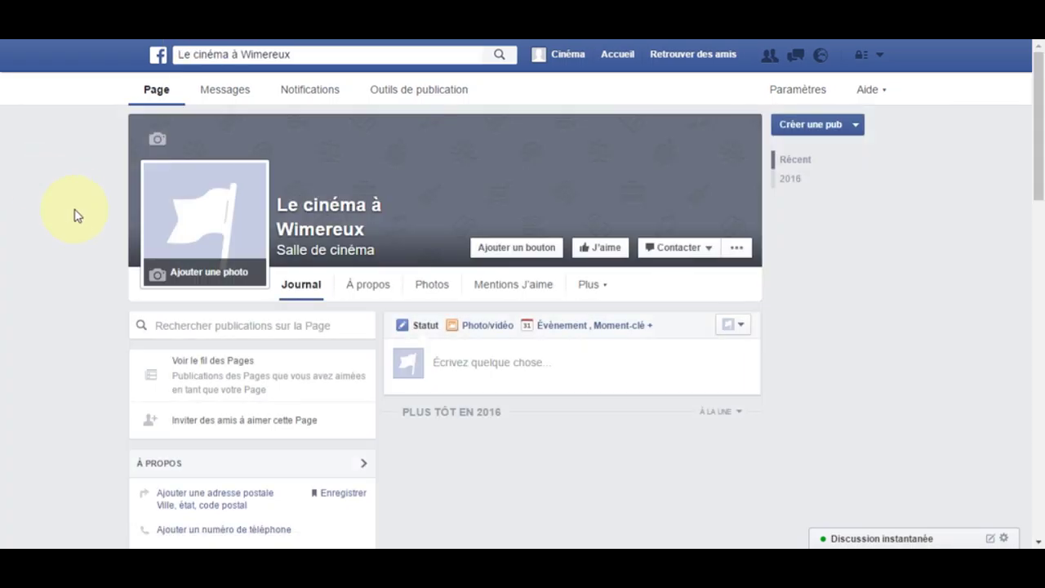